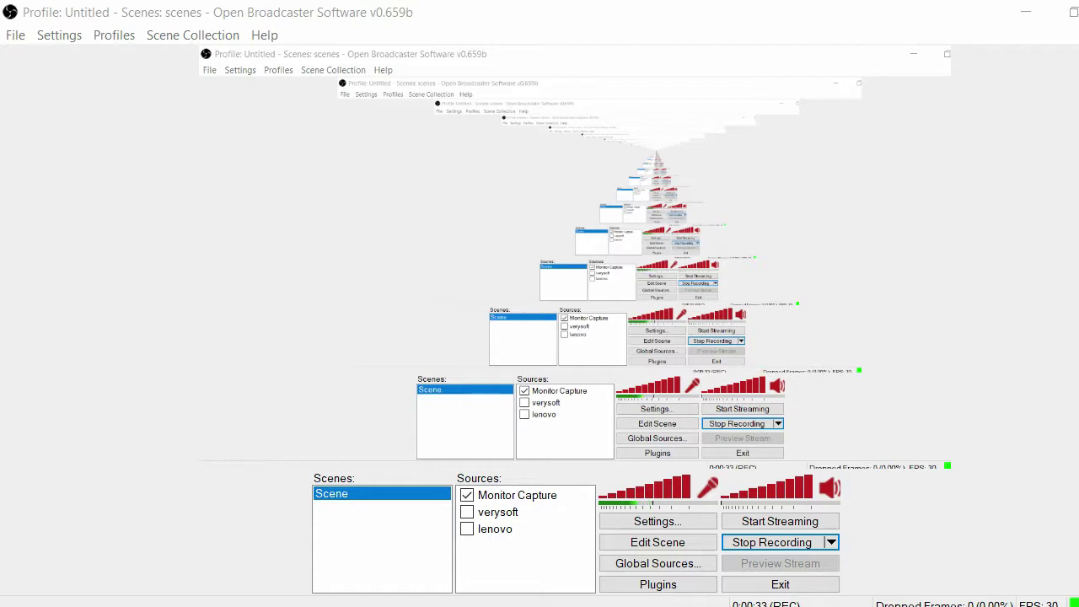
# Step: Exit the webcam utility that is capturing the Logitech HD Pro Webcam from the system tray
pyautogui.click(911, 606)
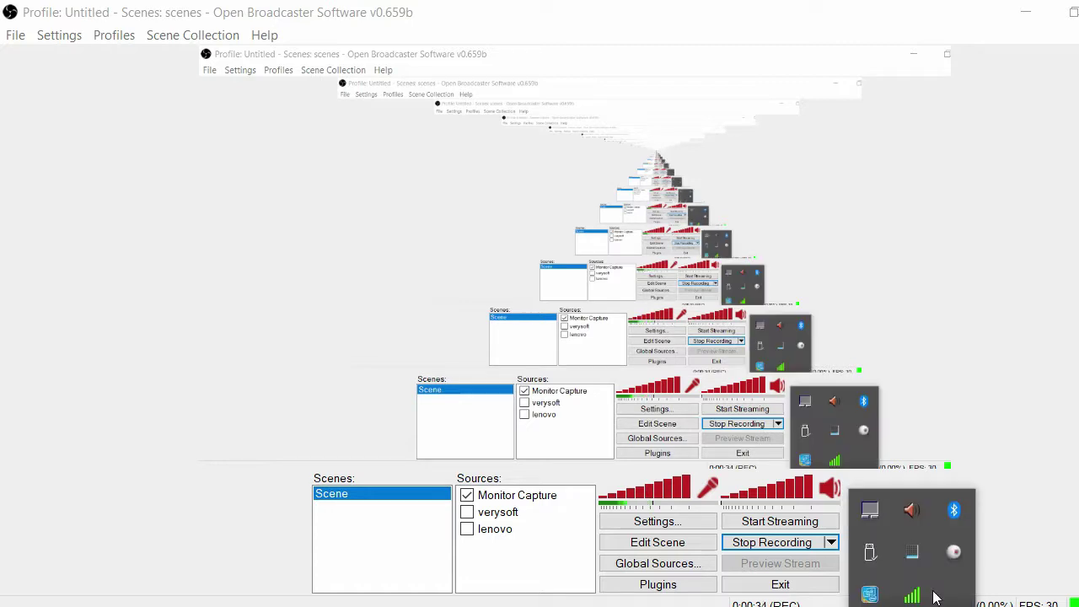
pyautogui.rightClick(955, 549)
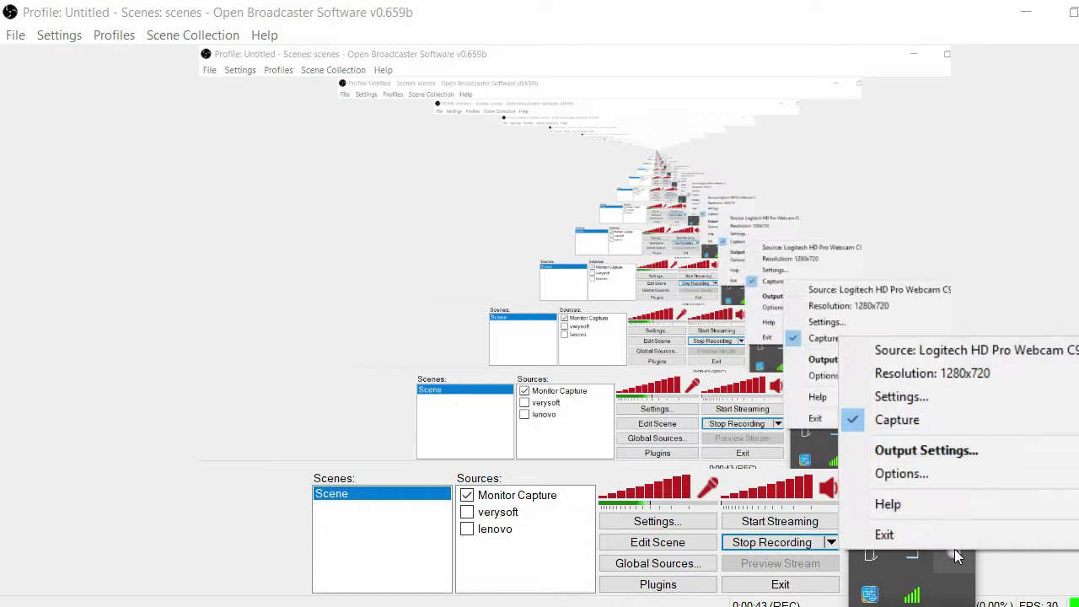
pyautogui.moveTo(925, 374)
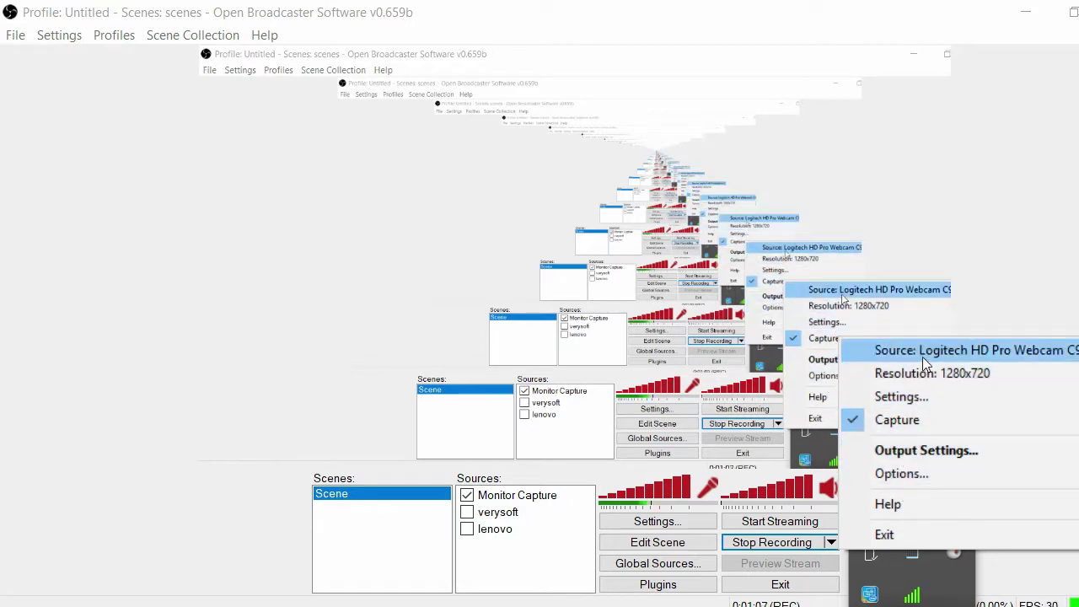
pyautogui.click(890, 531)
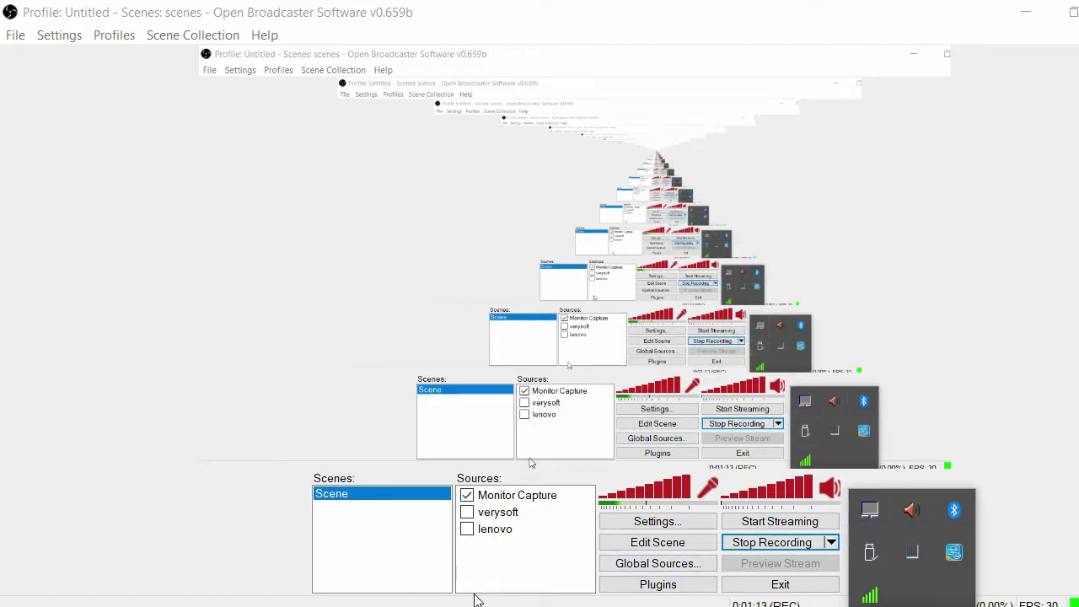
# Step: Add a Video Capture Device source named Logitech C920 to the scene
pyautogui.click(498, 569)
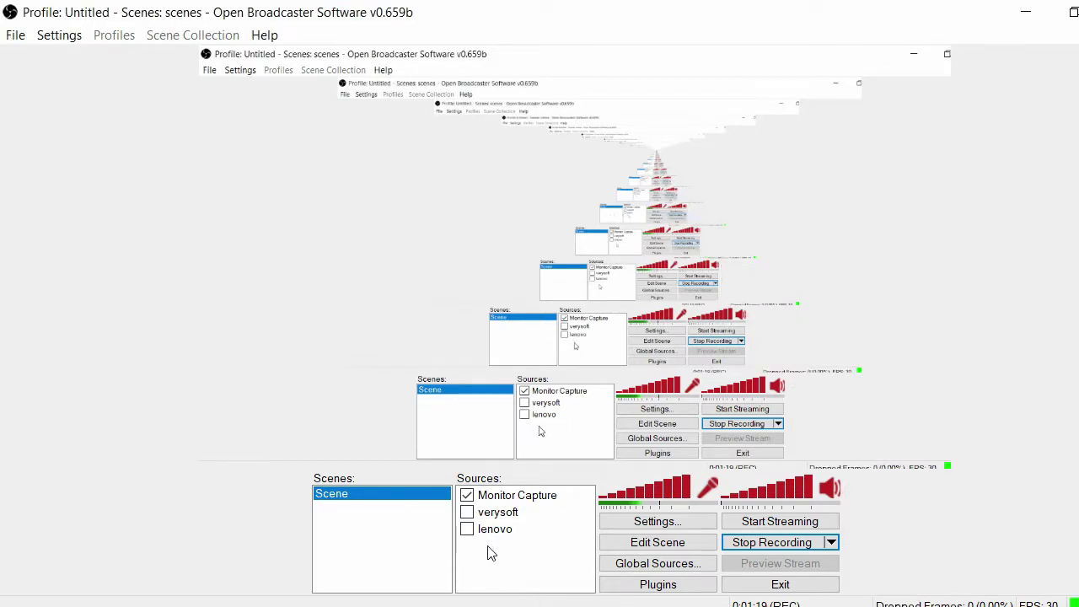
pyautogui.rightClick(489, 551)
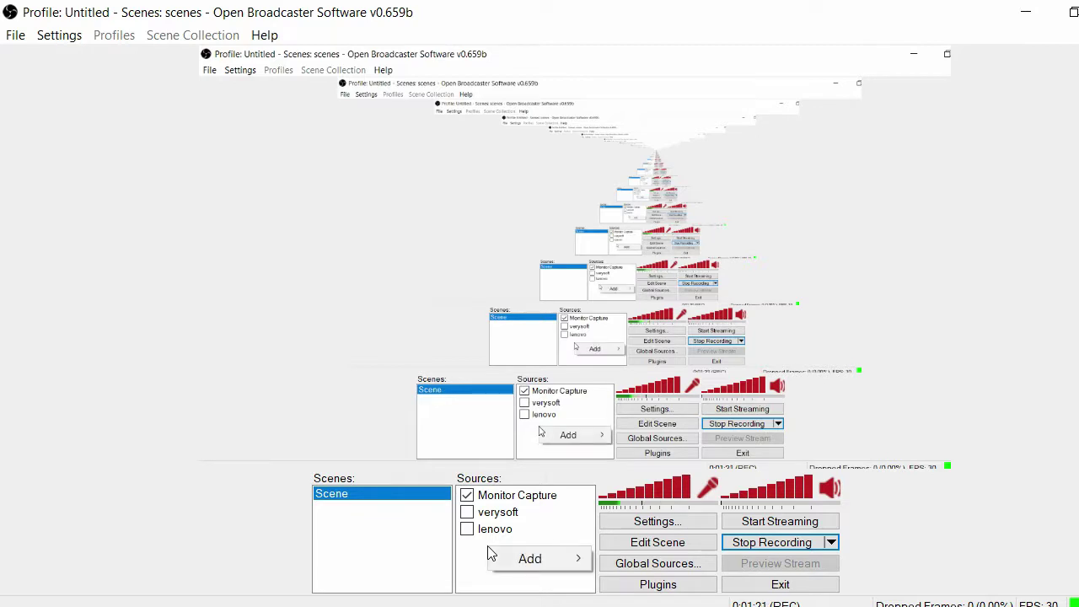
pyautogui.moveTo(519, 563)
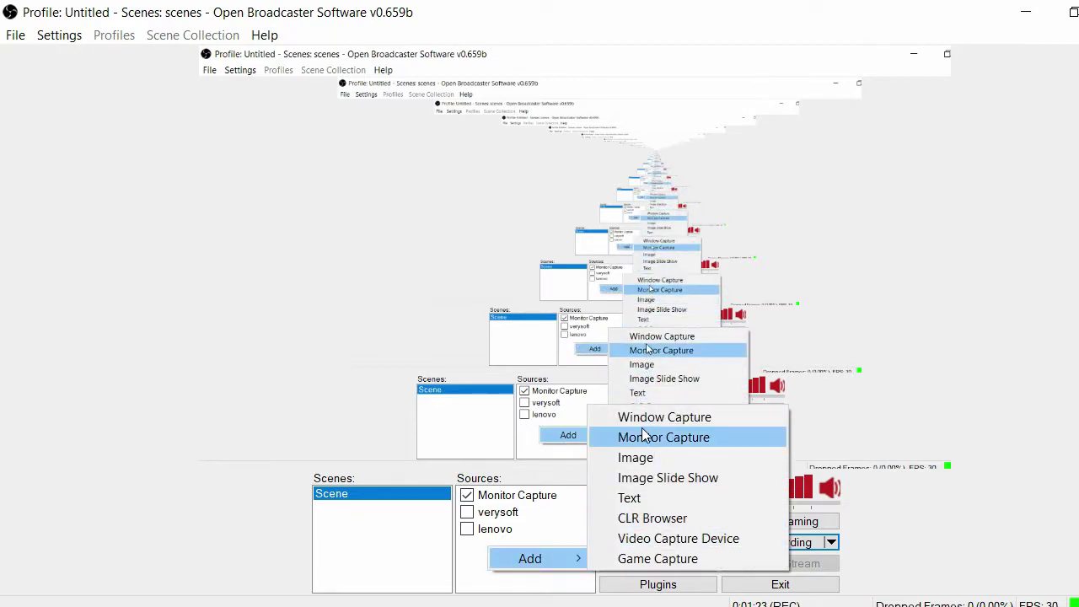
pyautogui.click(643, 539)
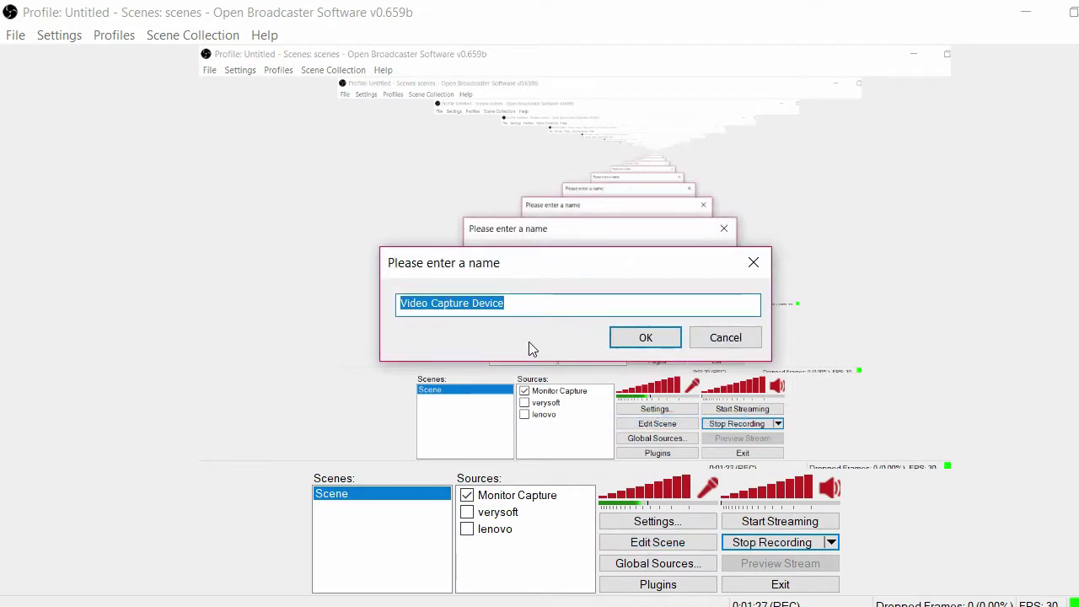
pyautogui.write('Lo')
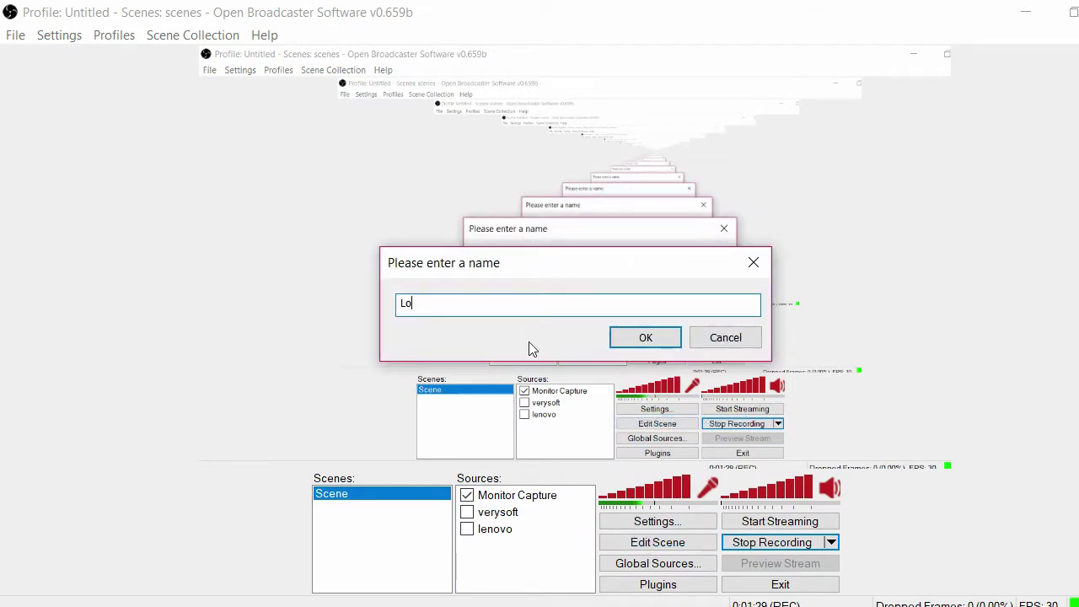
pyautogui.write('gitech C920')
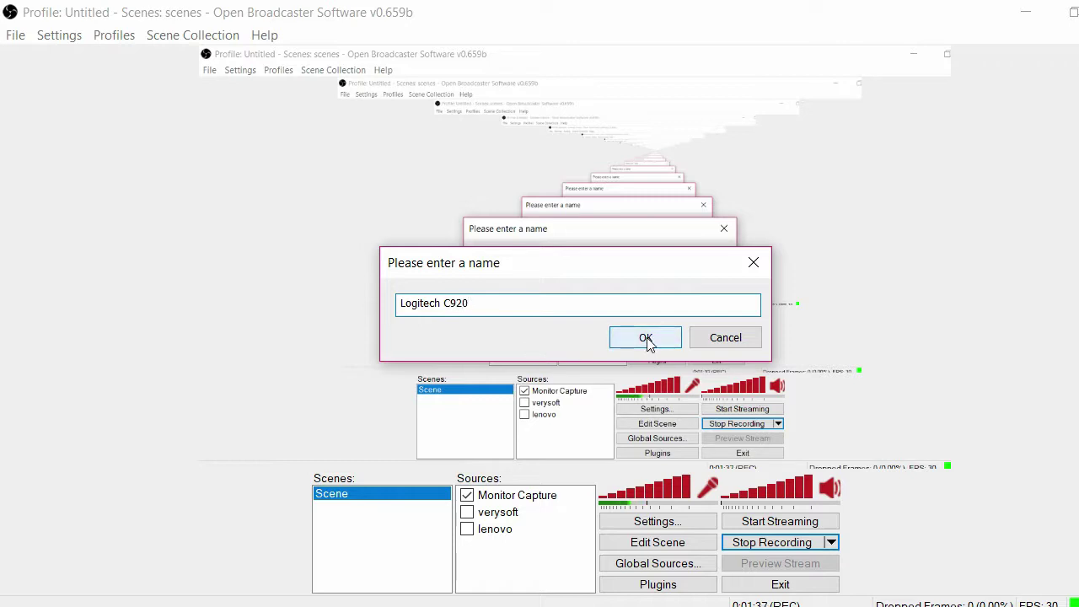
pyautogui.click(647, 339)
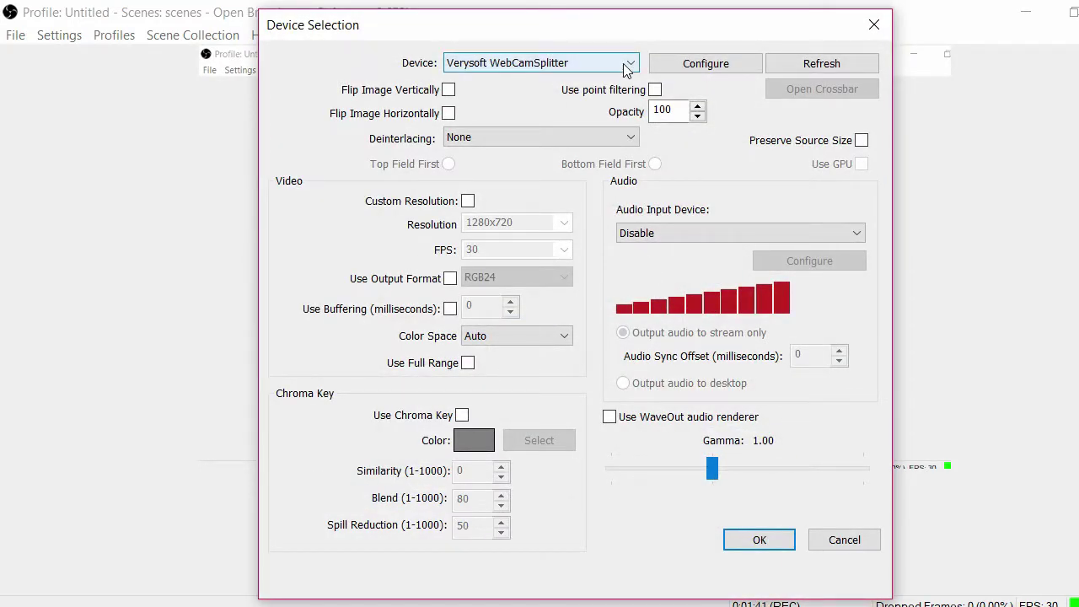
# Step: Assign the Logitech HD Pro Webcam C920 as the new source's device, confirm it, and briefly toggle the source's visibility to test it
pyautogui.click(623, 63)
pyautogui.click(574, 107)
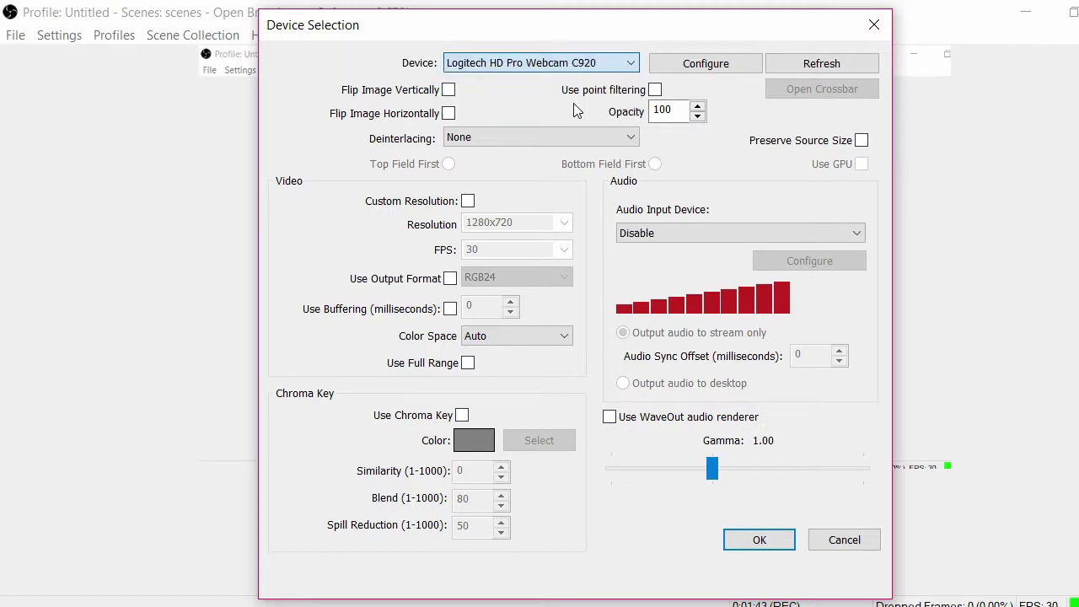
pyautogui.click(628, 64)
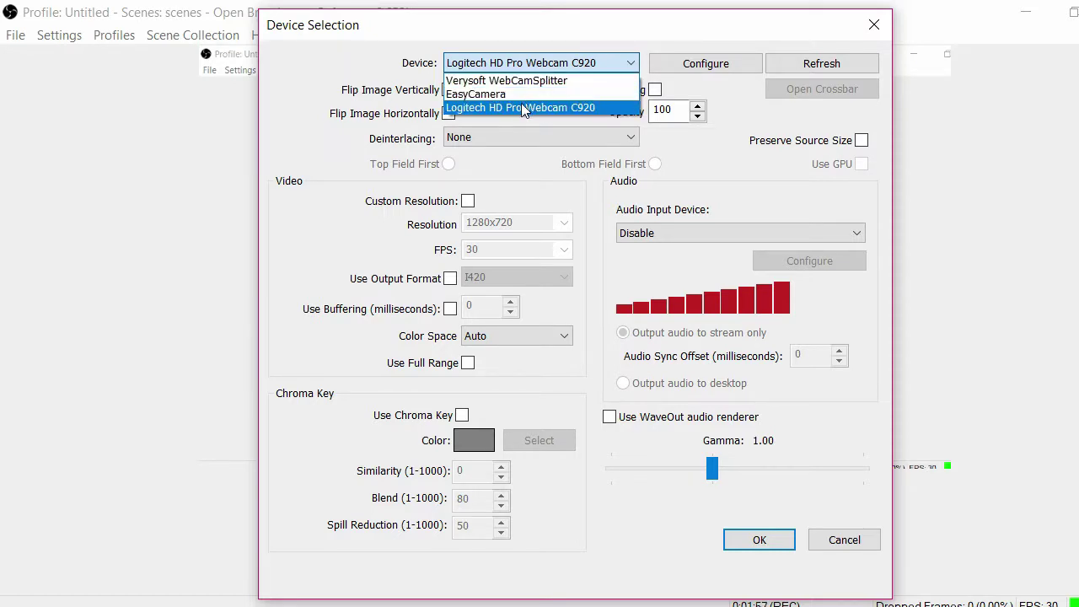
pyautogui.click(521, 107)
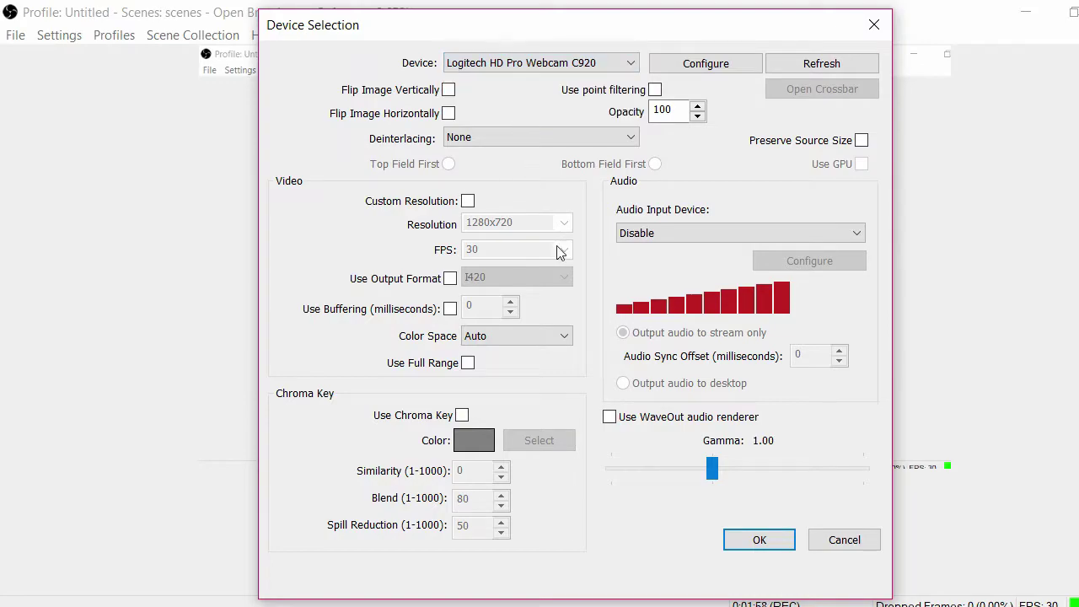
pyautogui.click(749, 548)
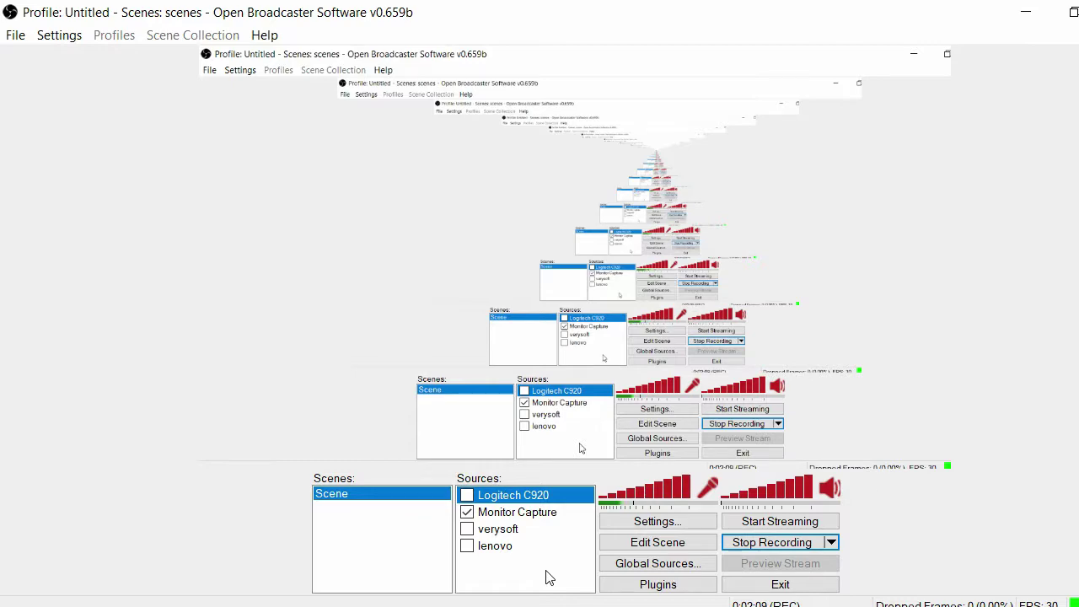
pyautogui.click(467, 495)
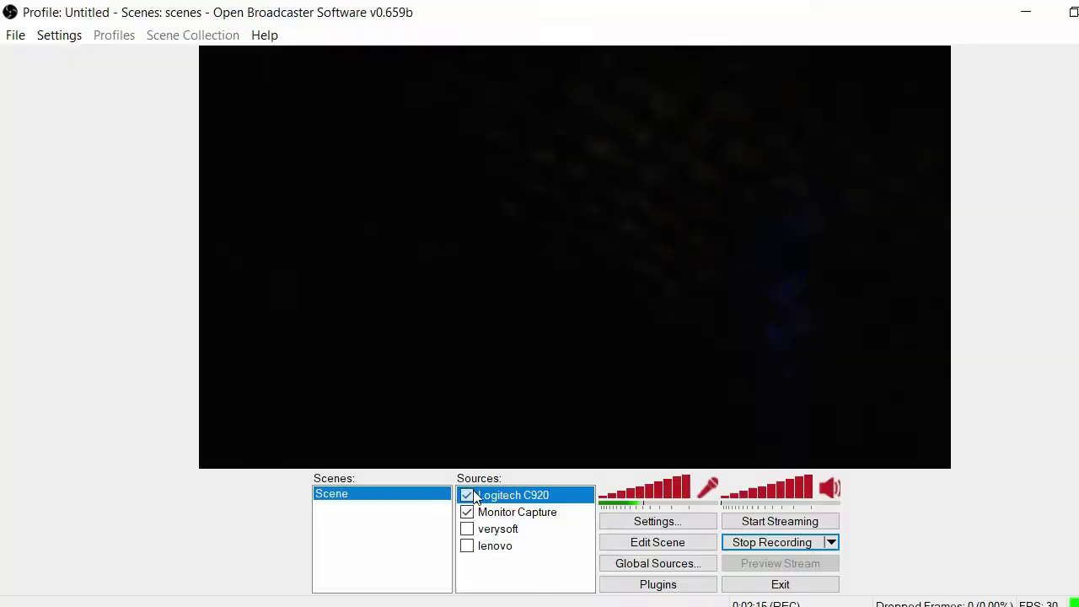
pyautogui.click(467, 495)
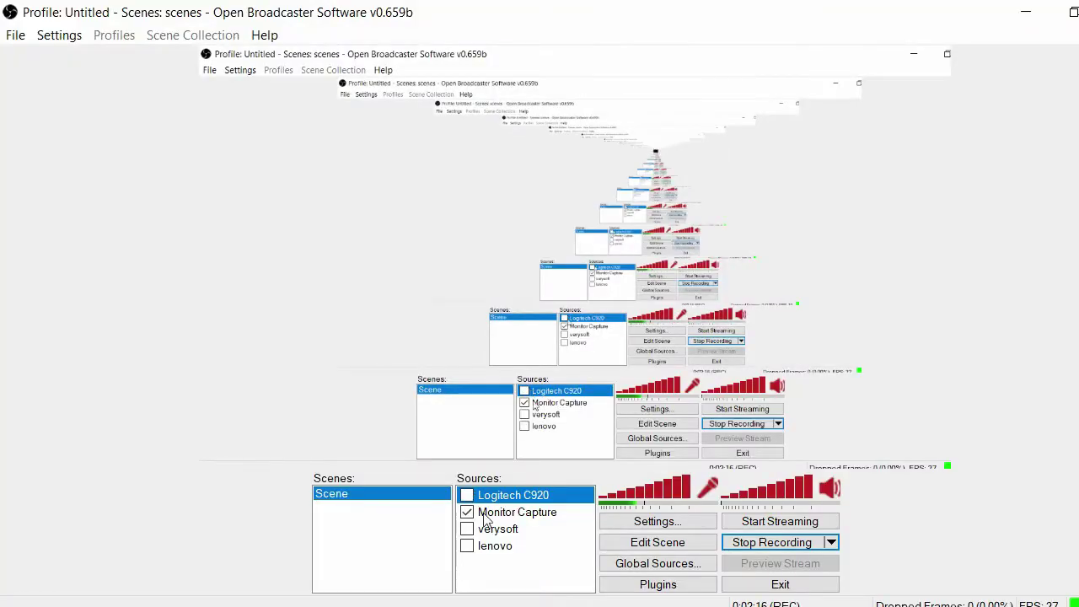
# Step: Examine the video and audio encoding settings, especially the maximum bitrate, and glance at the broadcast settings
pyautogui.click(631, 524)
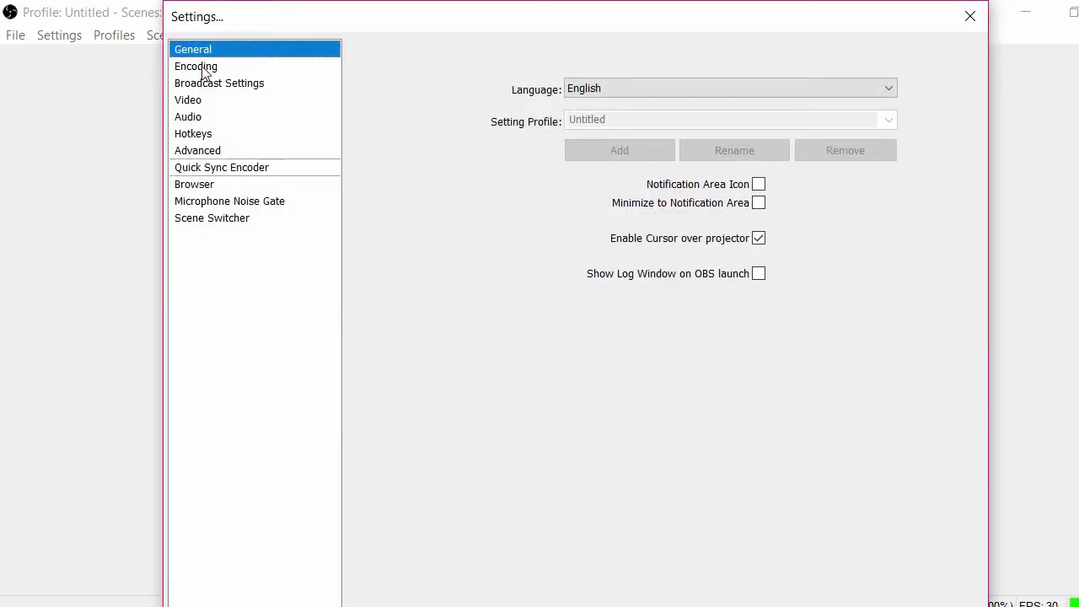
pyautogui.click(202, 68)
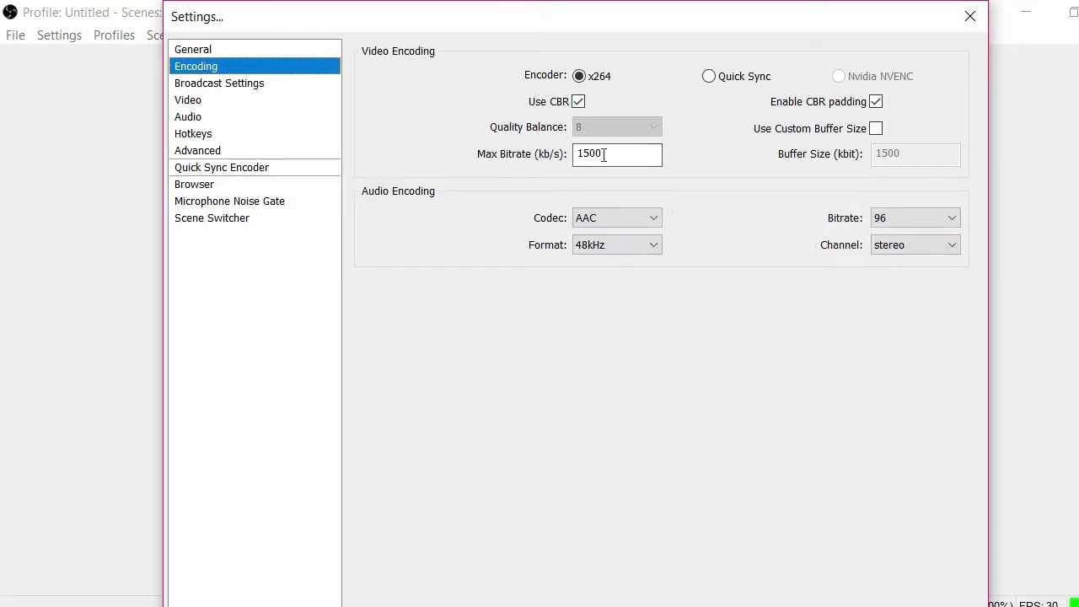
pyautogui.moveTo(613, 154)
pyautogui.click(253, 84)
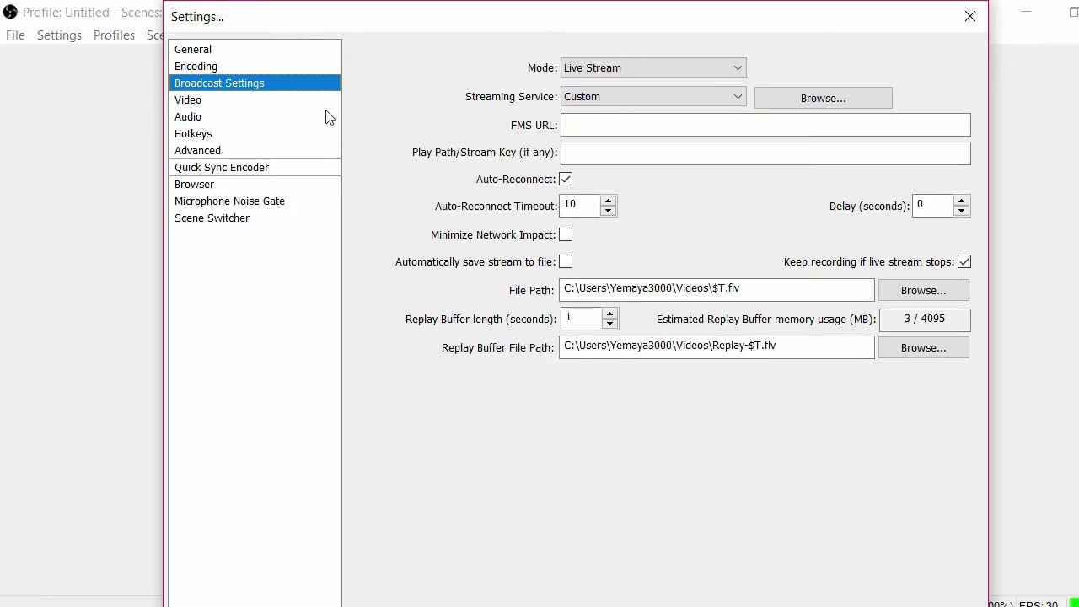
pyautogui.click(208, 67)
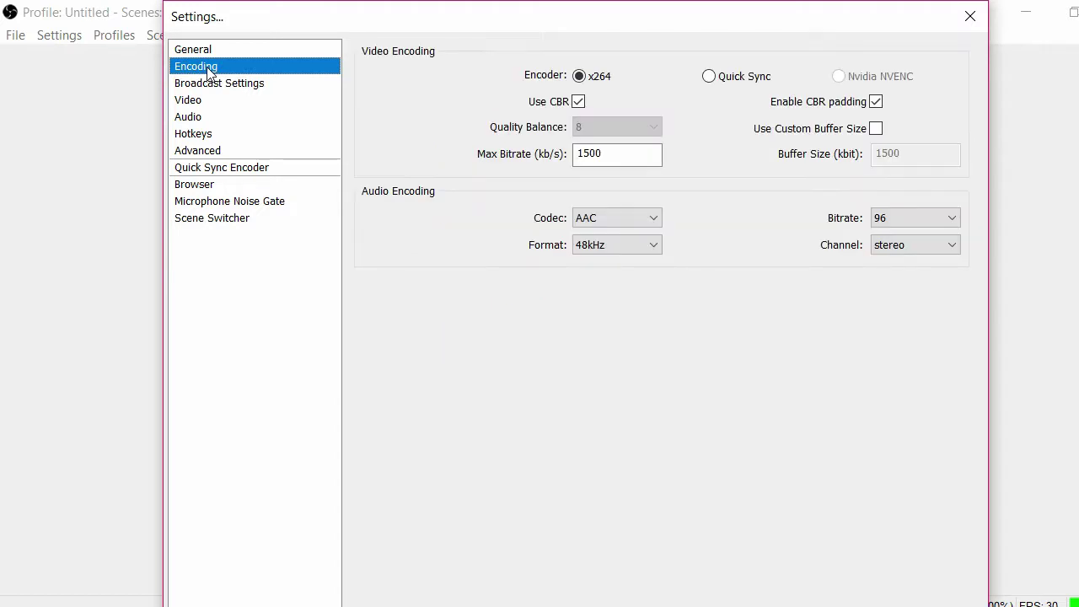
# Step: Enable automatic saving of the stream to file in the broadcast settings, disable it again, and apply the settings
pyautogui.click(259, 87)
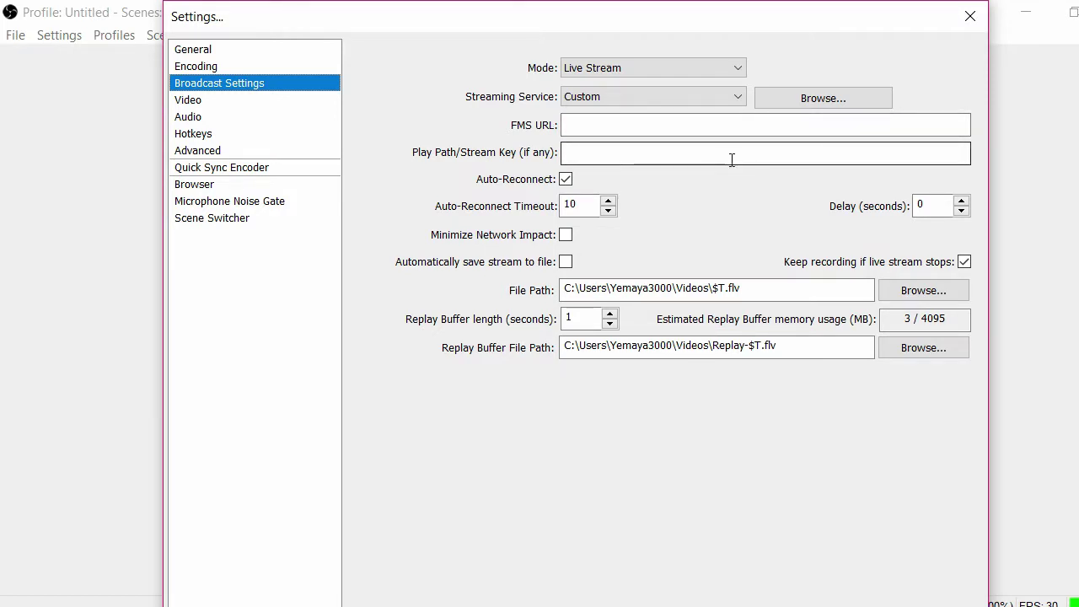
pyautogui.click(581, 127)
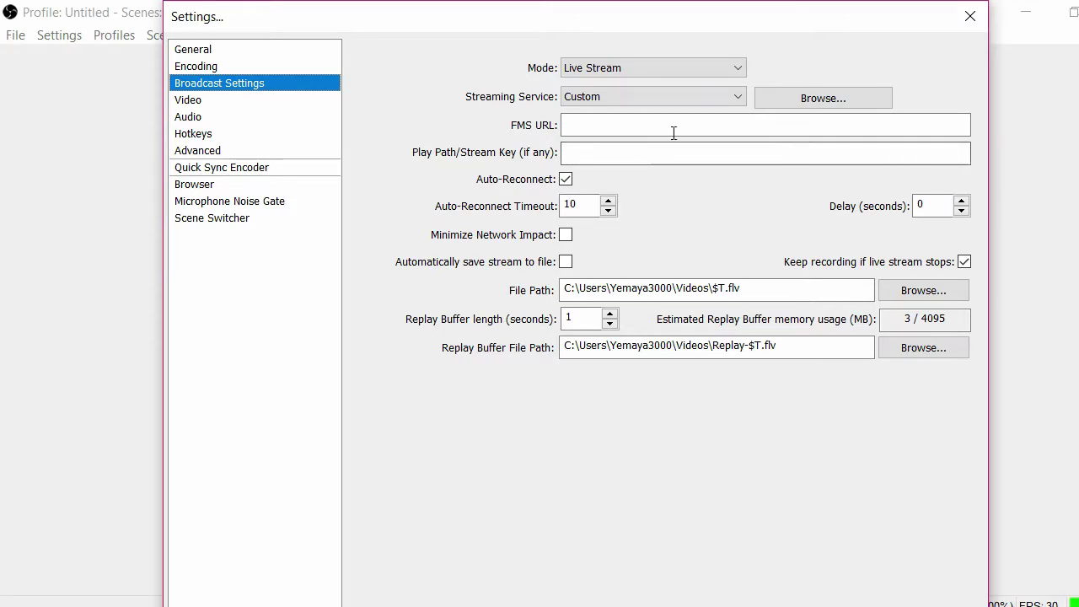
pyautogui.click(566, 264)
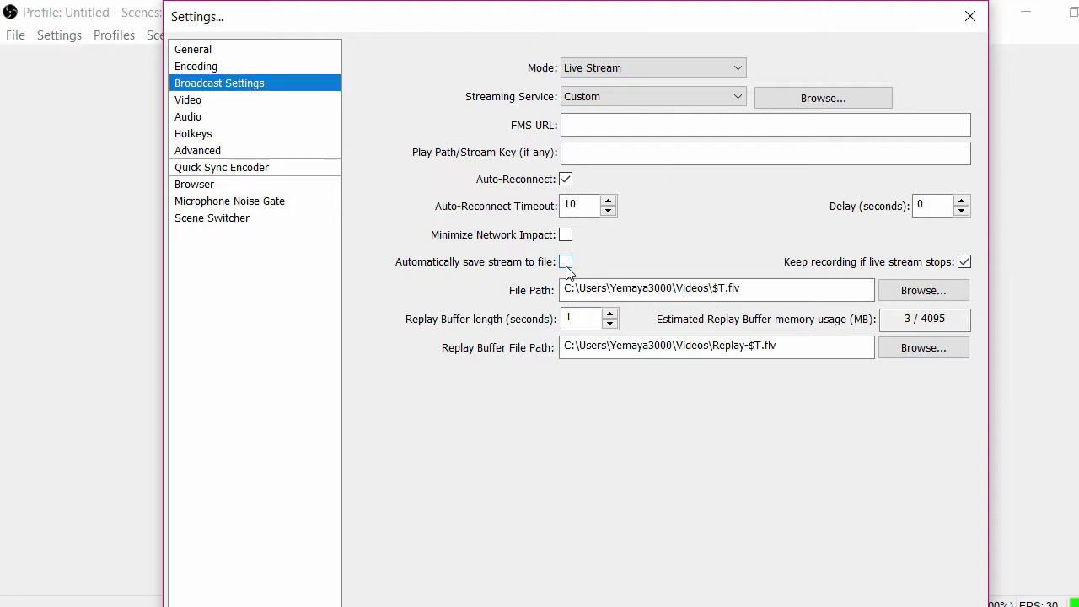
pyautogui.click(565, 263)
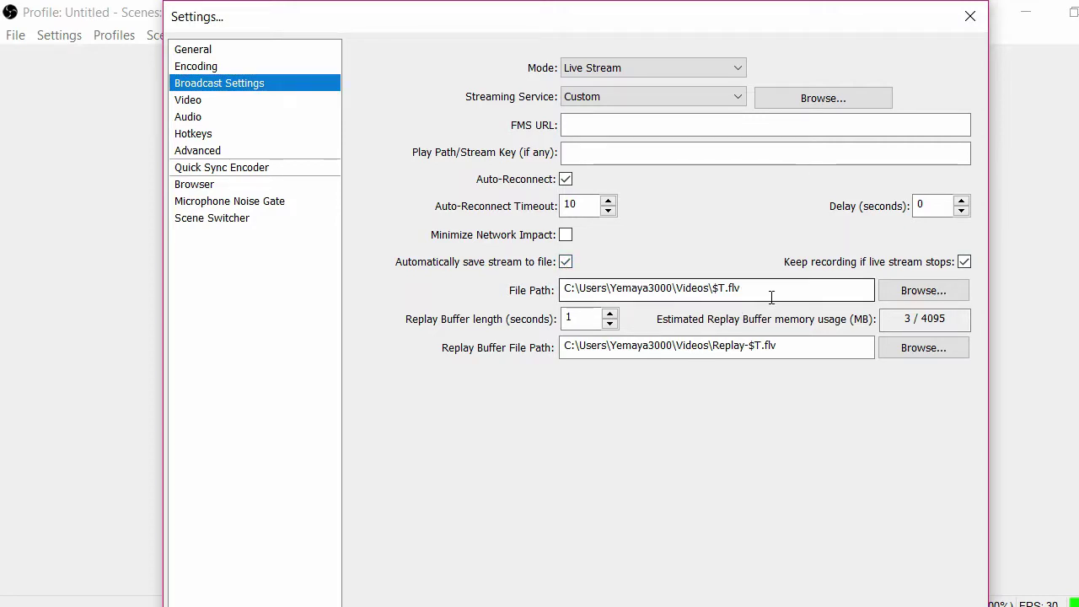
pyautogui.moveTo(772, 297)
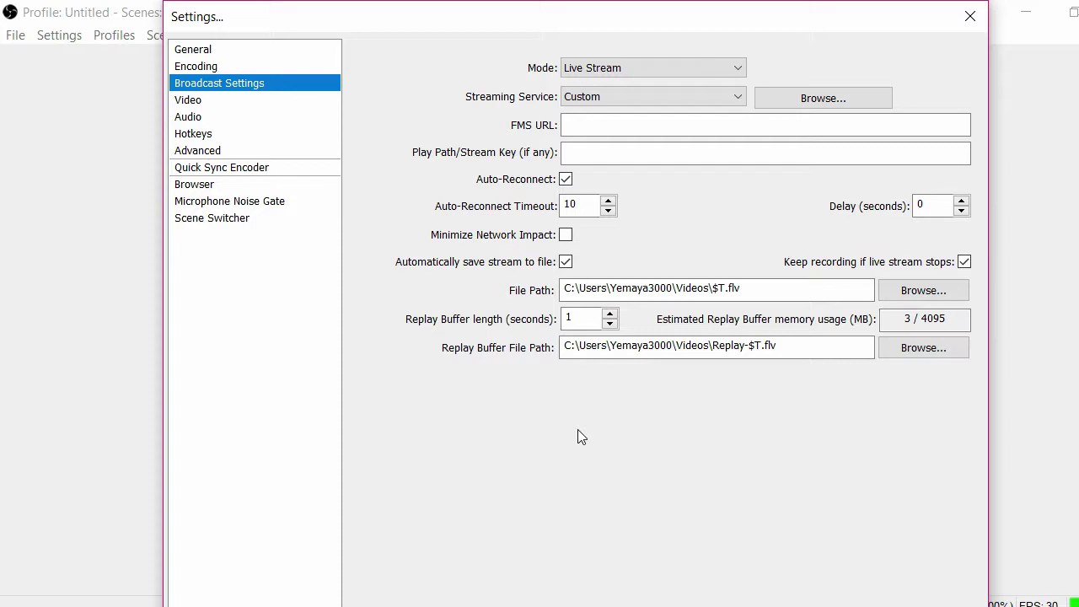
pyautogui.click(566, 262)
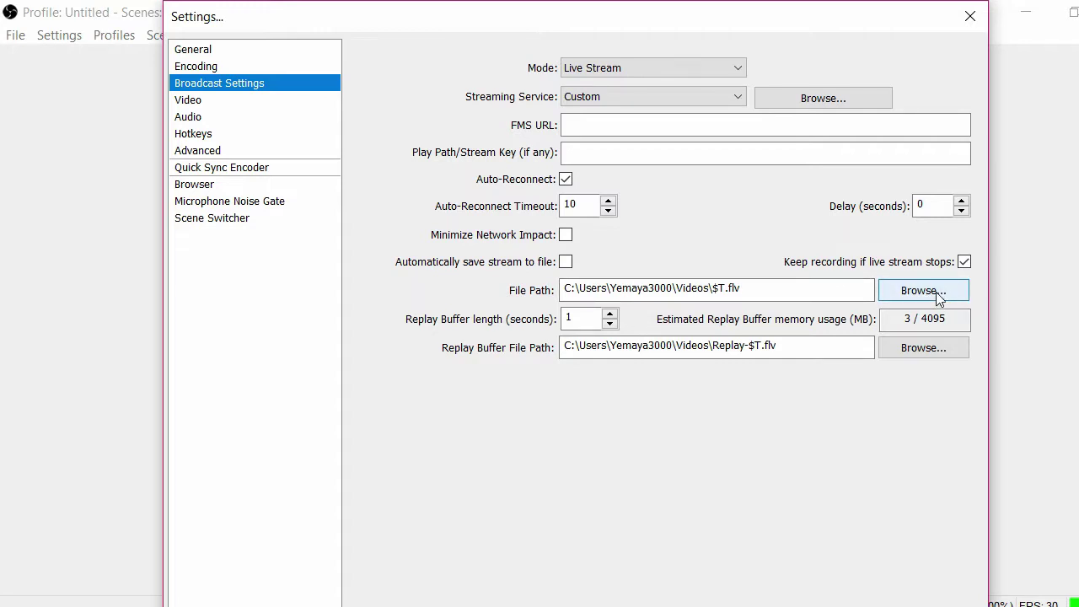
pyautogui.click(193, 99)
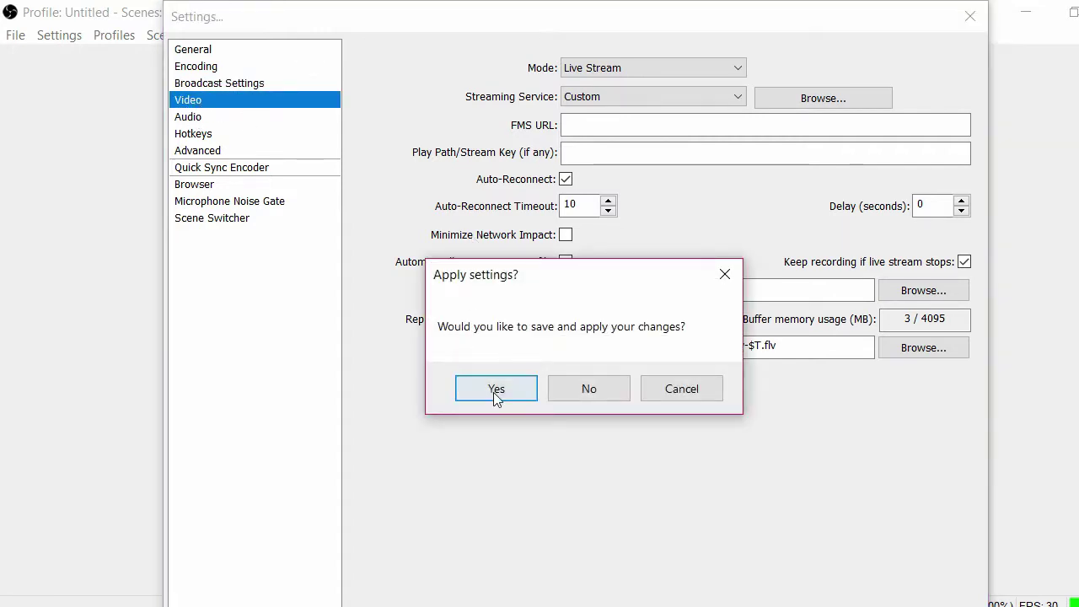
pyautogui.click(494, 392)
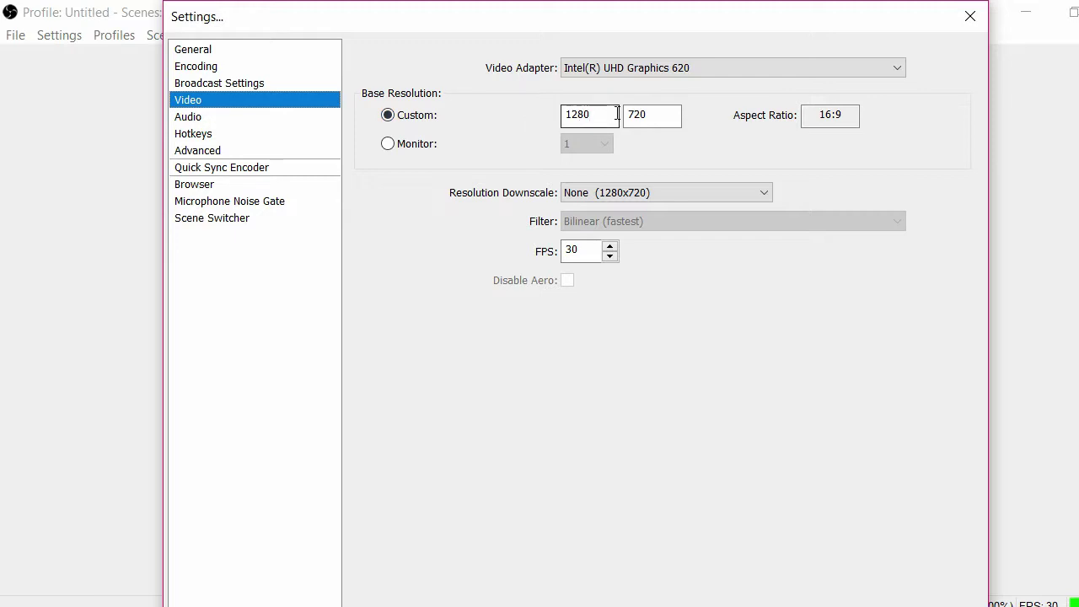
# Step: Examine the custom base resolution and the available resolution downscale options in the video settings
pyautogui.click(659, 115)
pyautogui.click(604, 119)
pyautogui.click(766, 193)
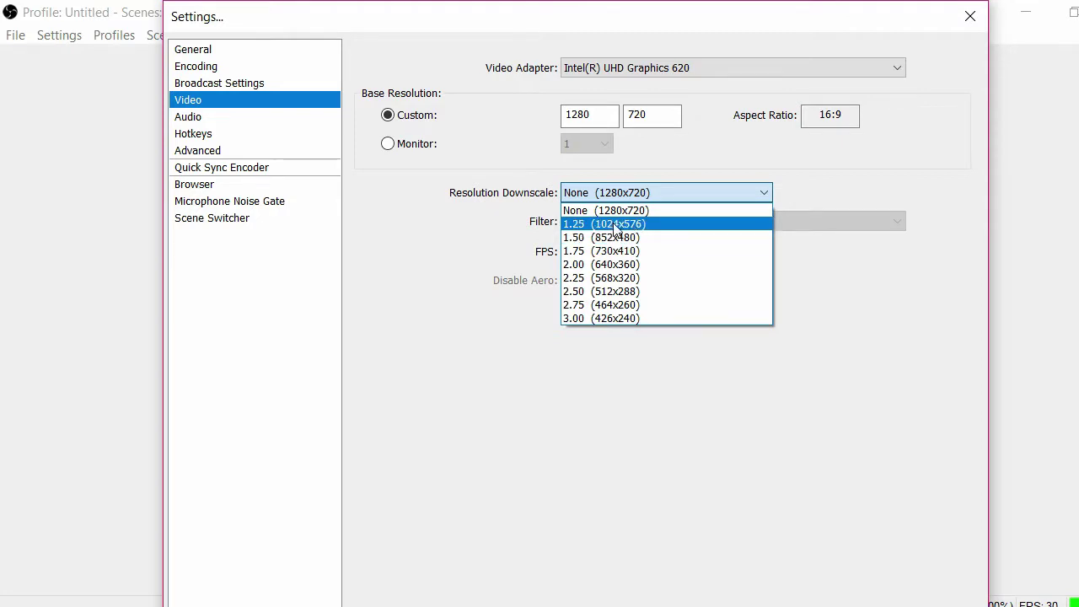
pyautogui.click(622, 162)
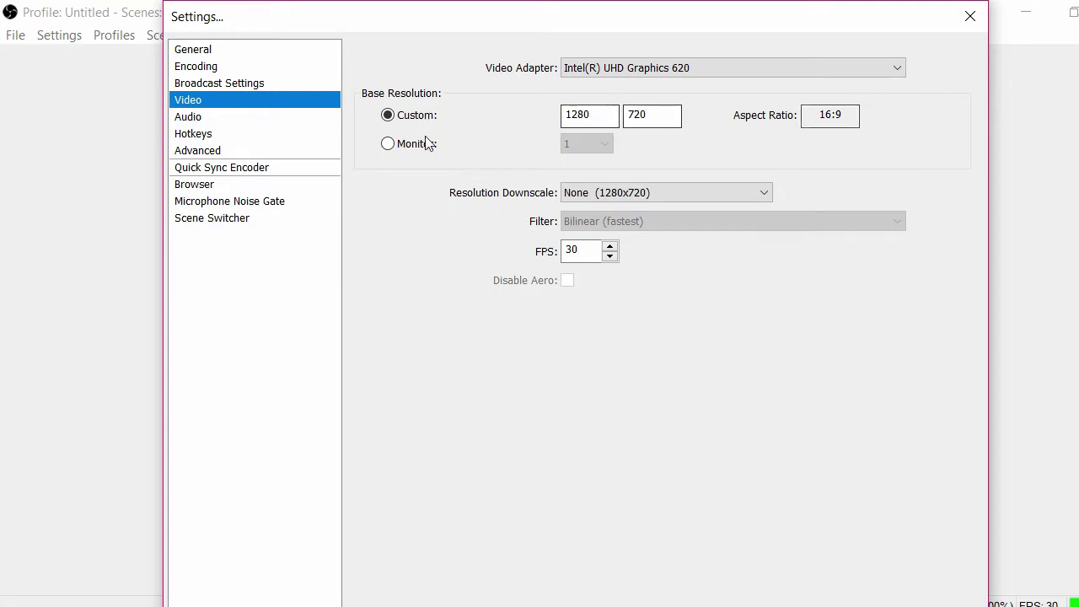
# Step: Choose Microphone (Yeti Stereo Microphone) as the microphone/auxiliary audio device in the audio settings and apply the change
pyautogui.click(182, 123)
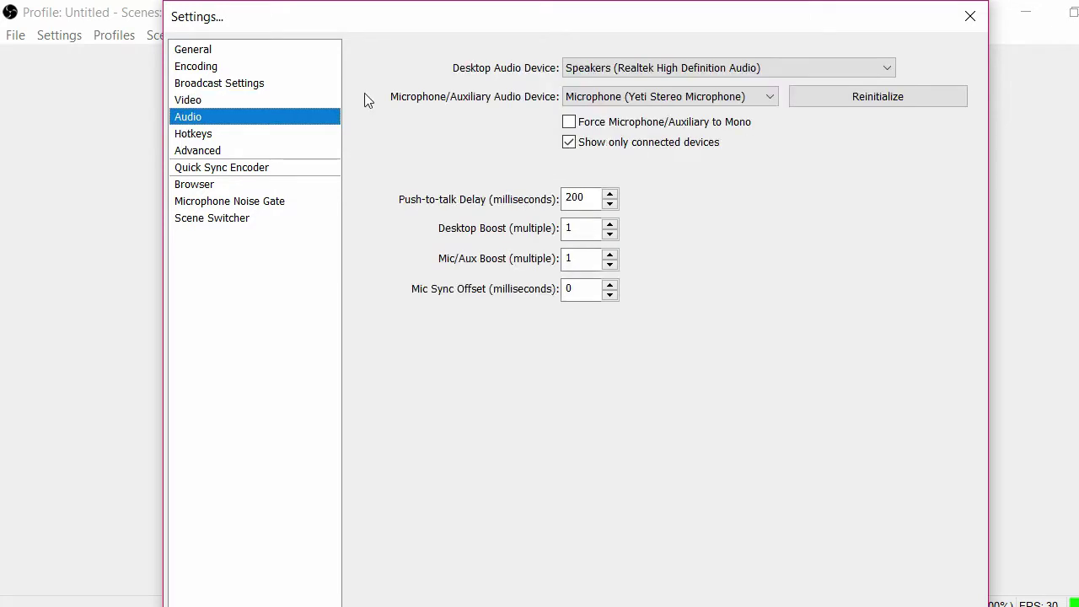
pyautogui.click(768, 98)
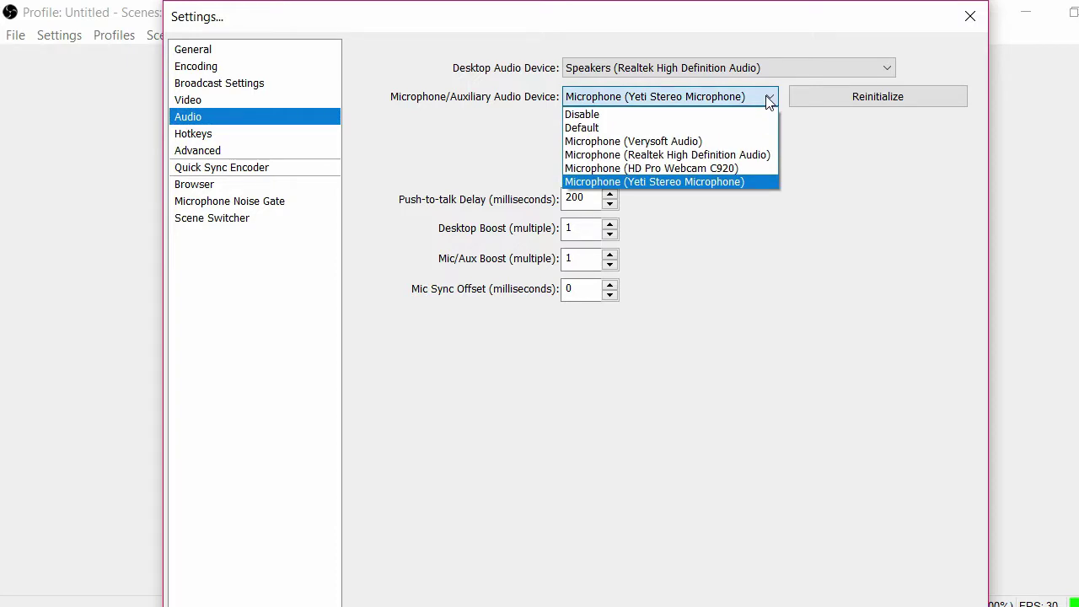
pyautogui.click(651, 182)
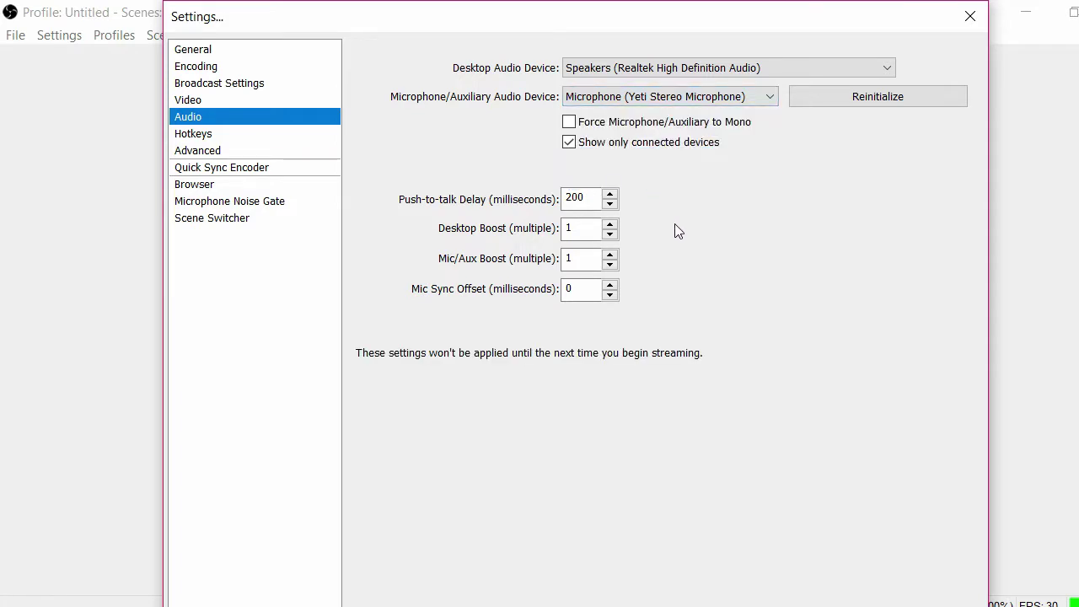
pyautogui.click(193, 152)
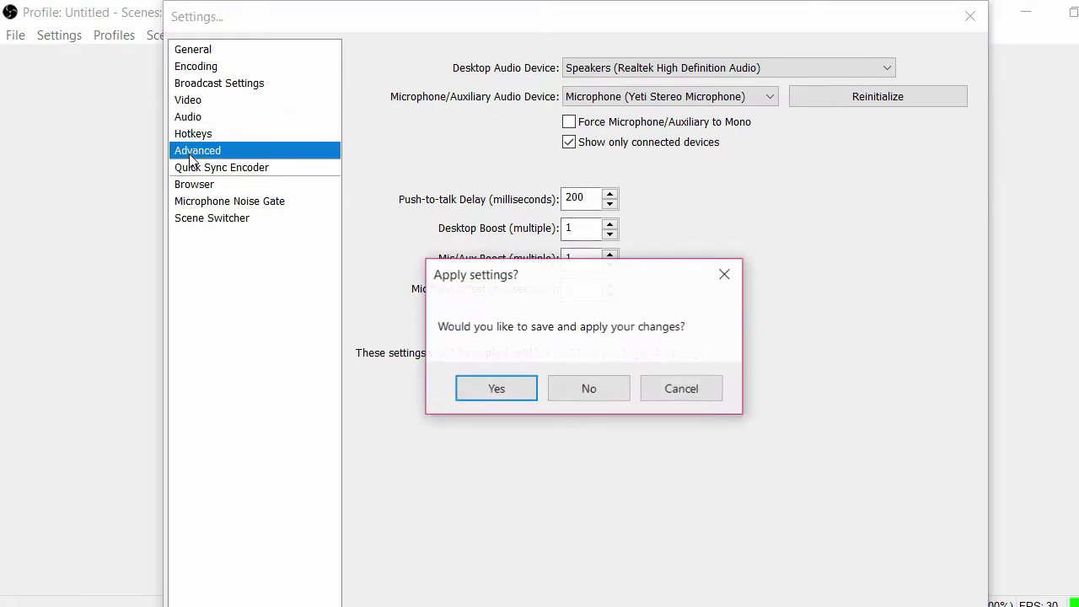
pyautogui.click(518, 390)
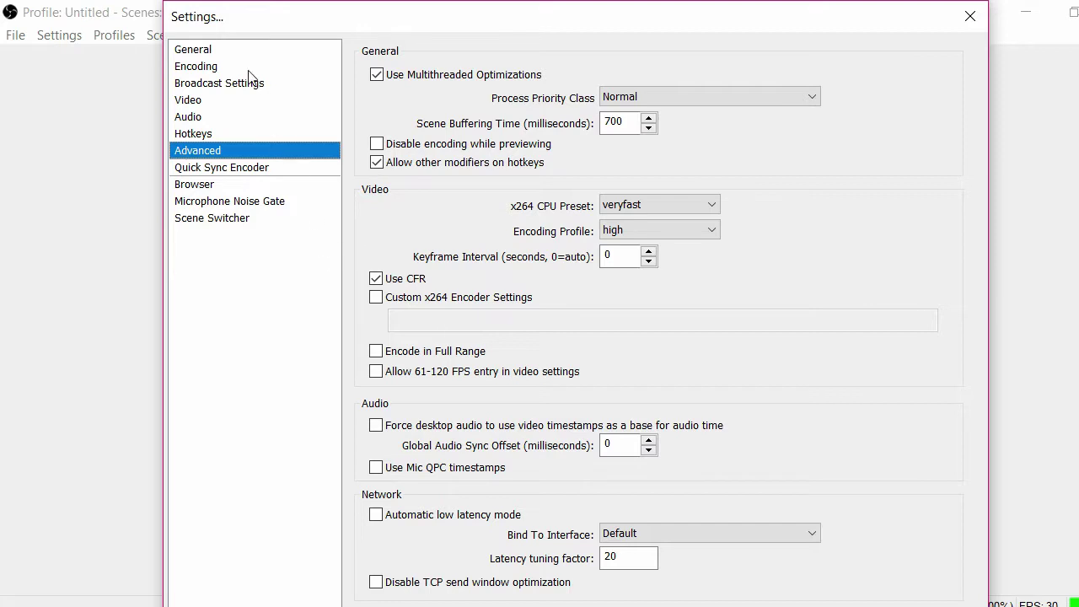
# Step: Review the general, encoding, broadcast, video and audio settings once more, and close the settings
pyautogui.click(213, 52)
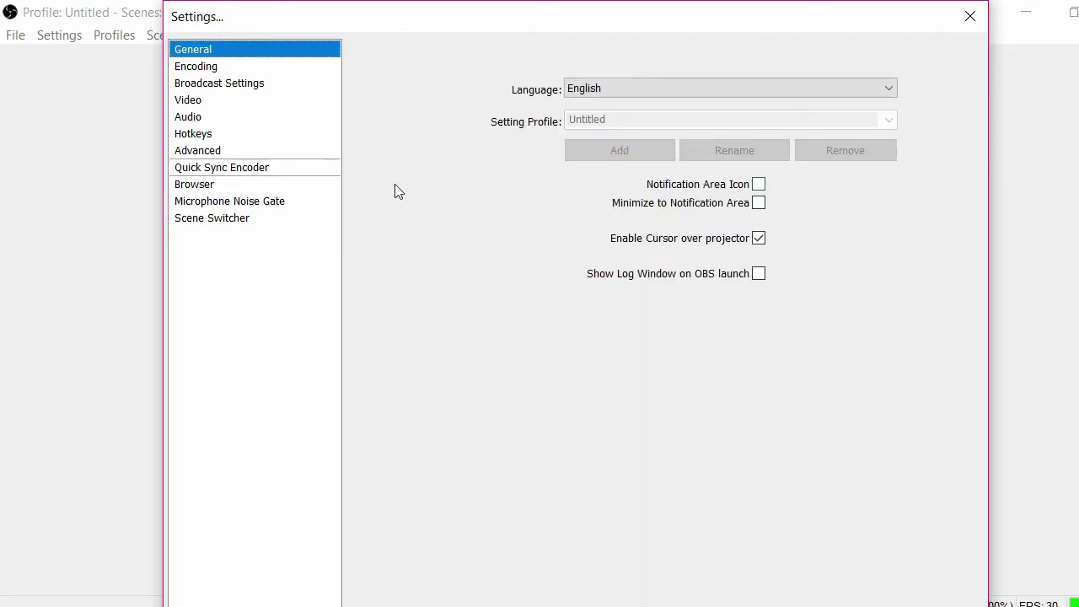
pyautogui.click(181, 72)
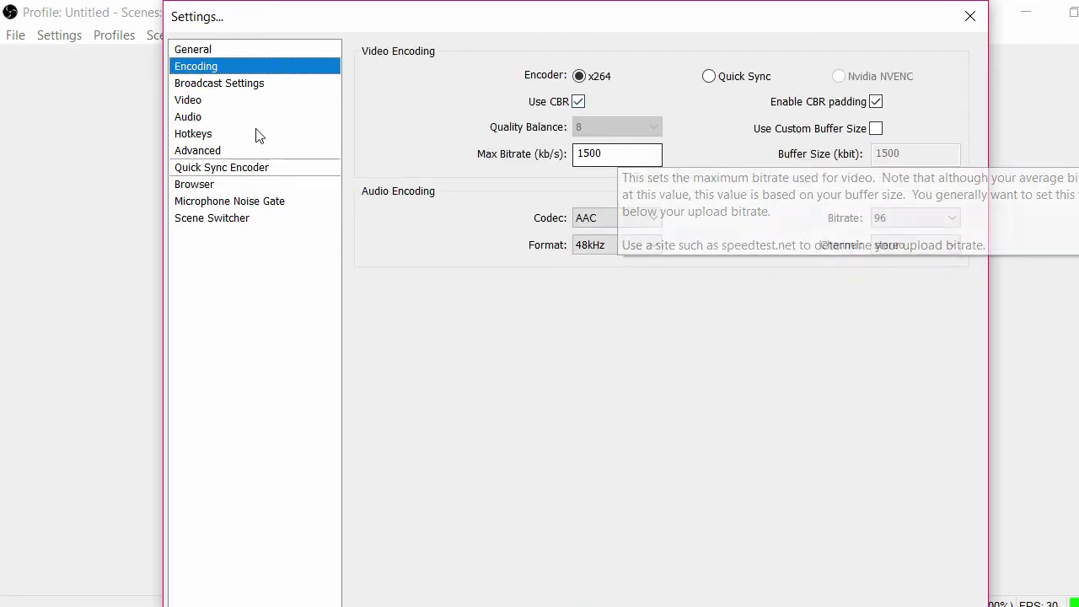
pyautogui.click(245, 84)
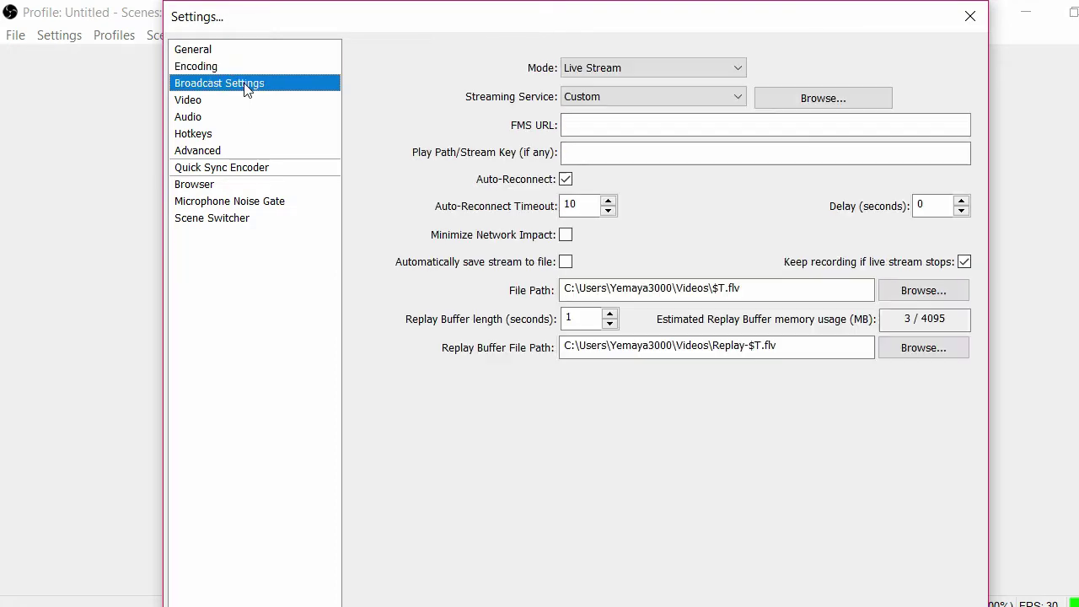
pyautogui.click(201, 103)
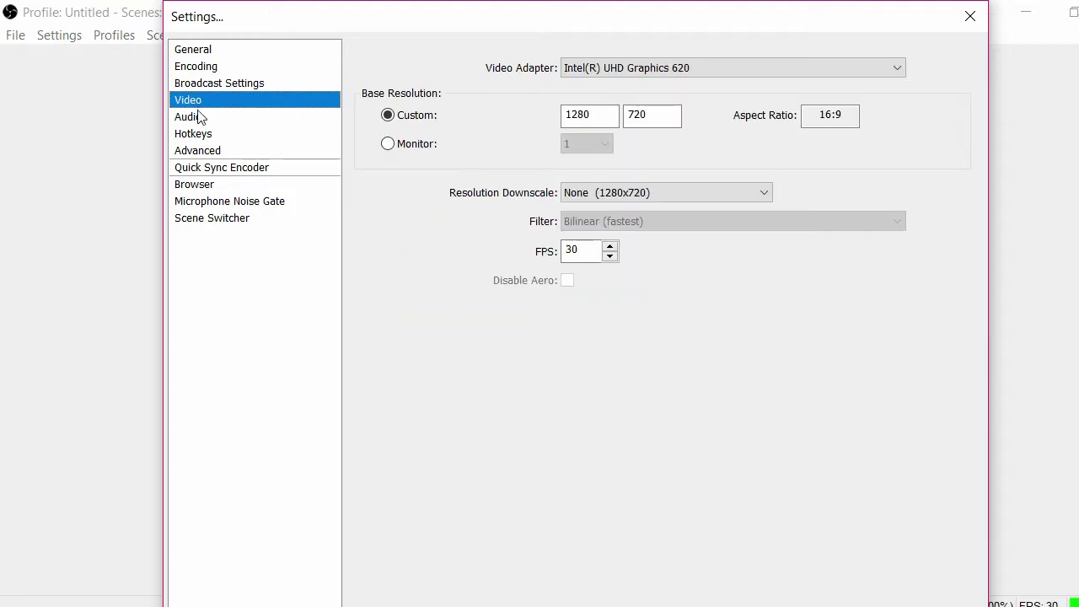
pyautogui.click(194, 121)
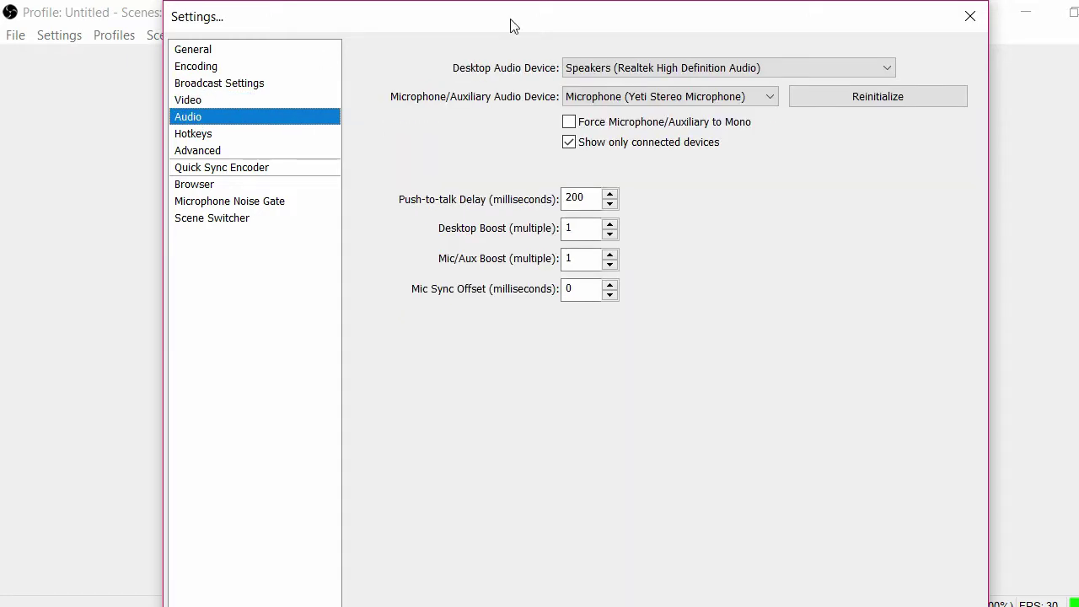
pyautogui.click(970, 17)
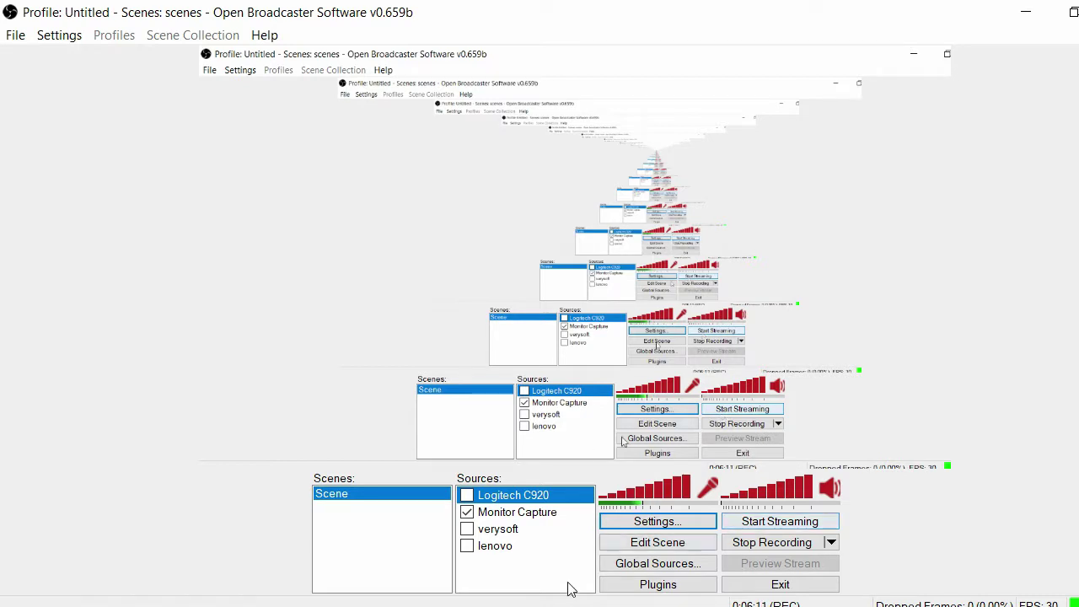
# Step: Examine the source types that can be added to the scene, especially Video Capture Device, without adding one
pyautogui.click(500, 577)
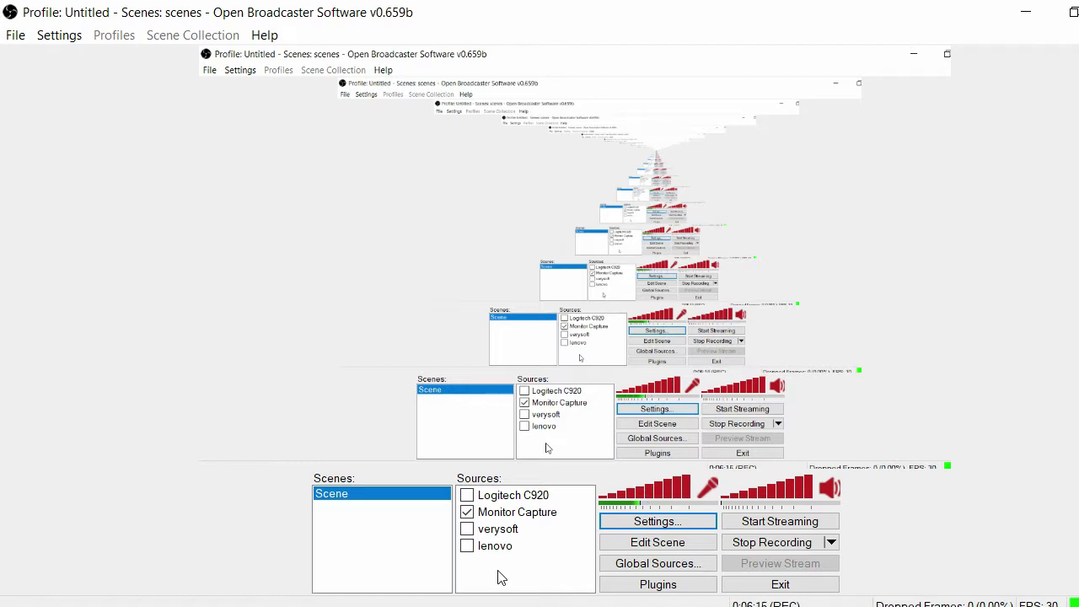
pyautogui.rightClick(500, 577)
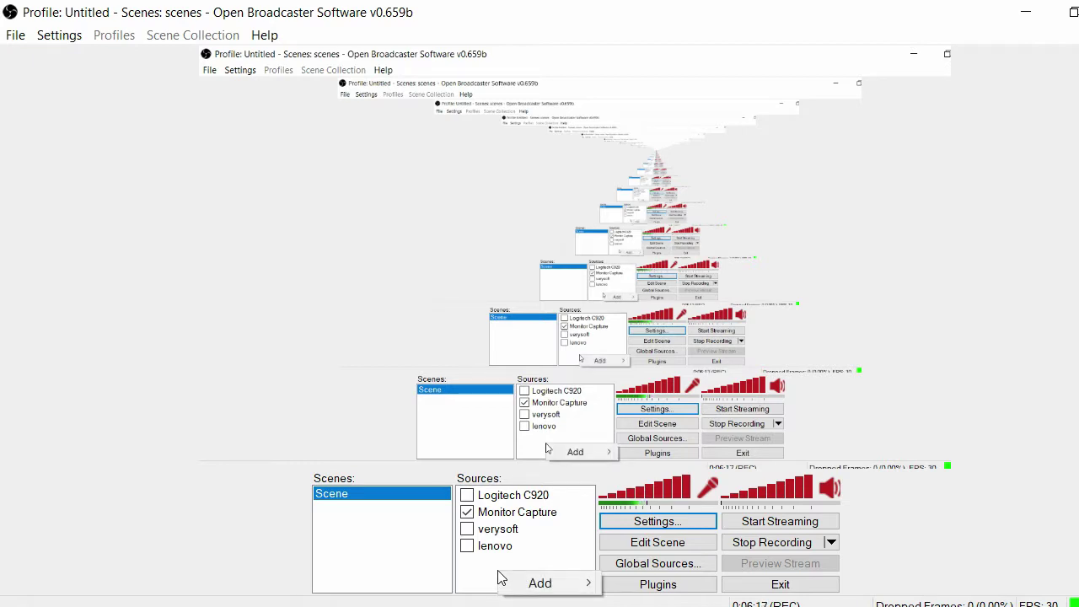
pyautogui.moveTo(536, 586)
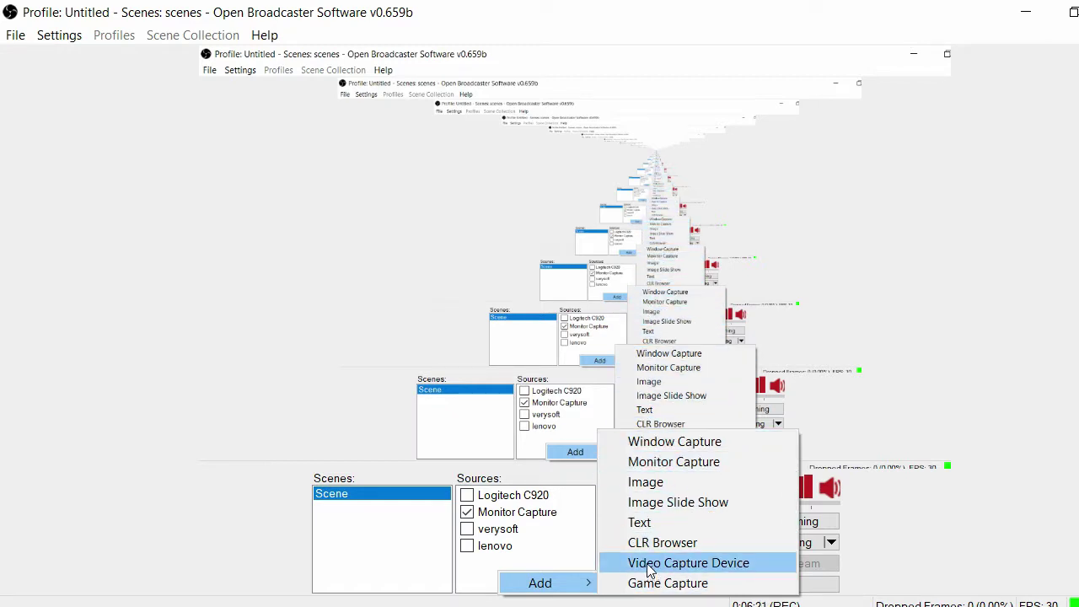
pyautogui.click(535, 549)
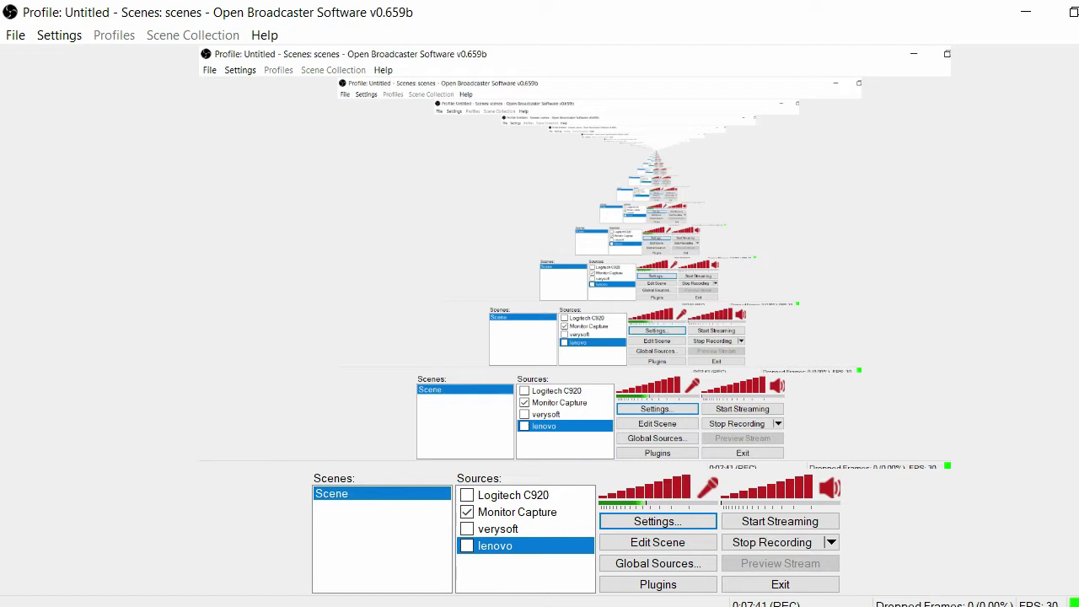
pyautogui.click(473, 563)
pyautogui.rightClick(473, 563)
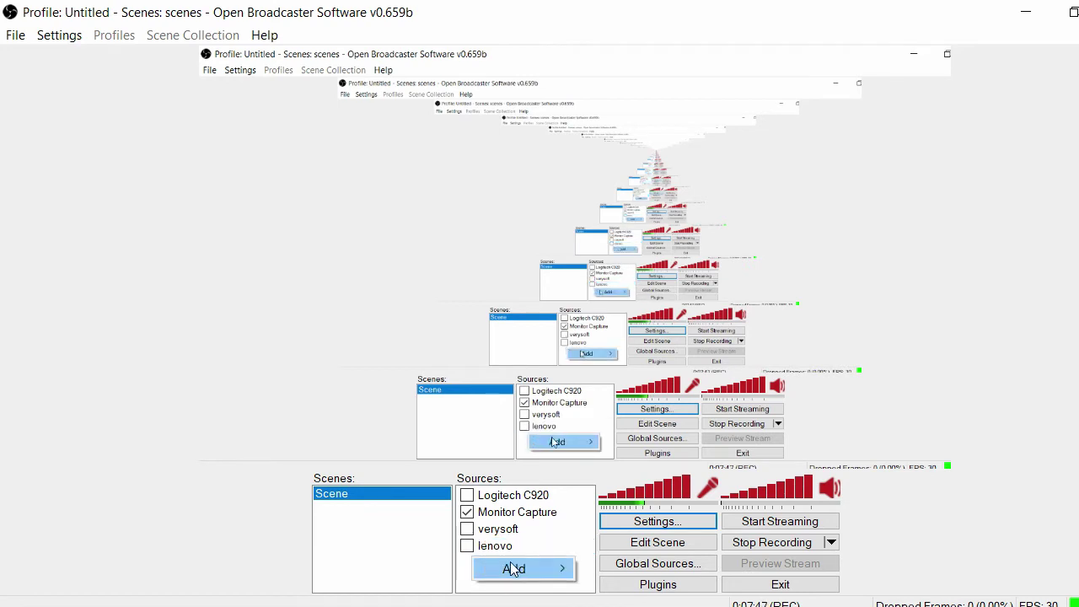
pyautogui.moveTo(542, 569)
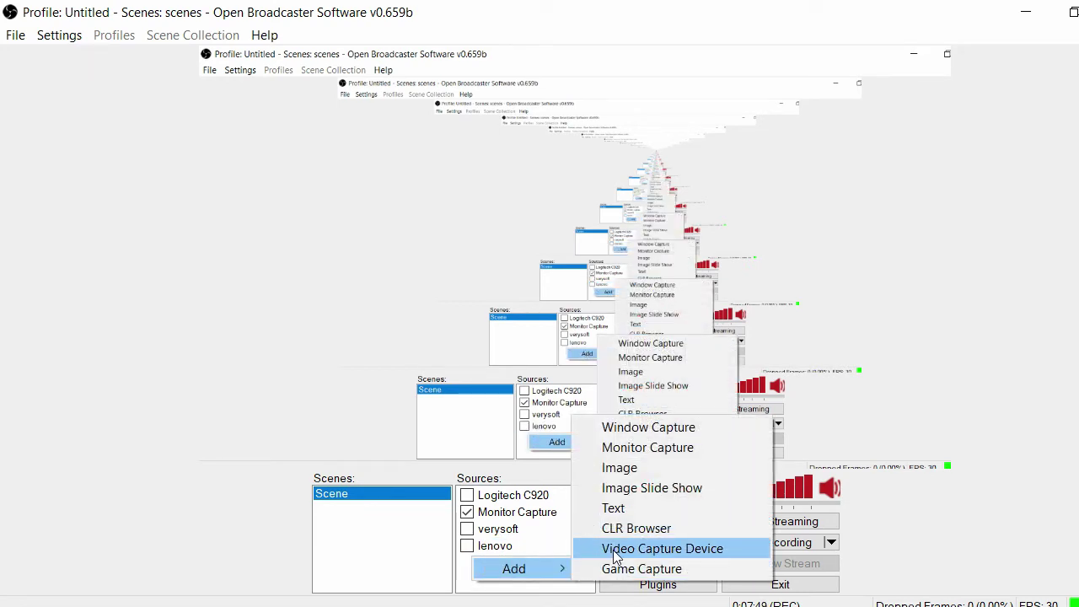
pyautogui.click(462, 572)
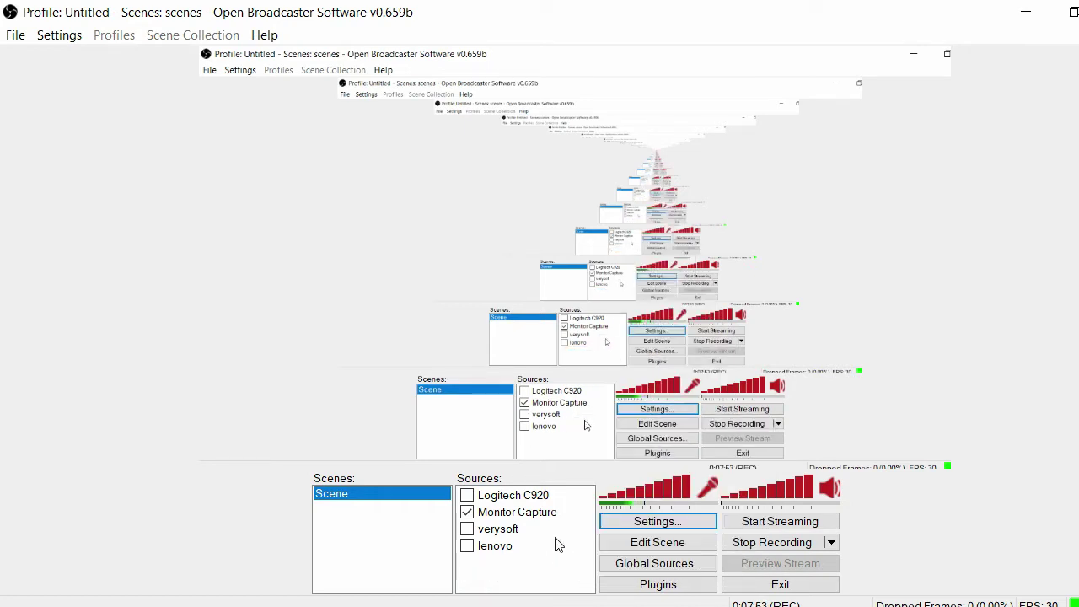